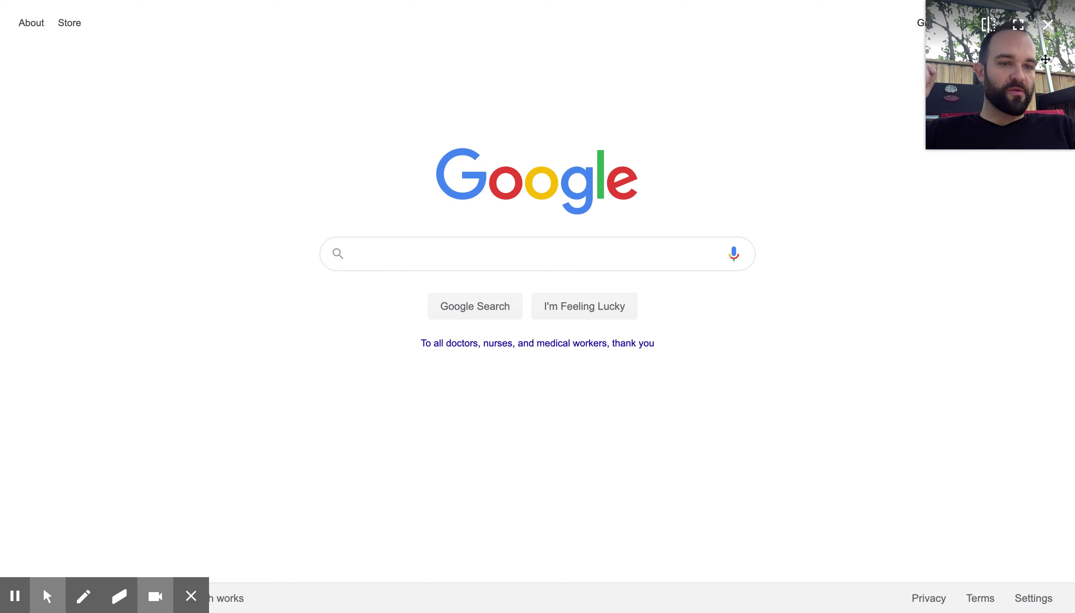
Search Google for 'chrome music lab' and open the Chrome Music Lab site from the results.
type("chrome music lab")
key("Return")
left_click(215, 157)
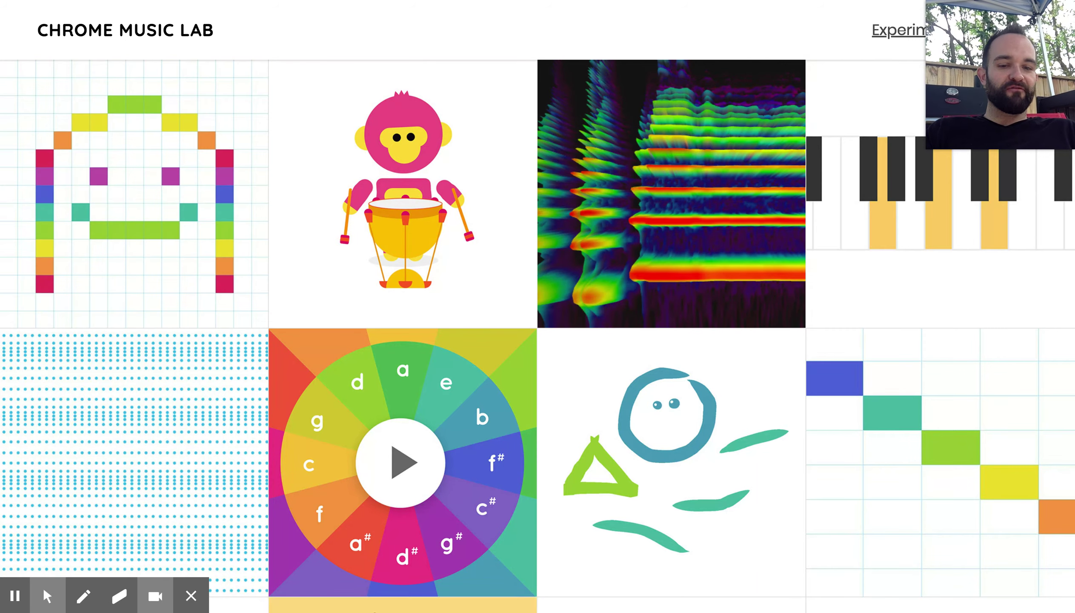
Open the Song Maker experiment from the home page and add a lower drum hit on the first step.
scroll(806, 293, "down", 15)
scroll(808, 293, "up", 12)
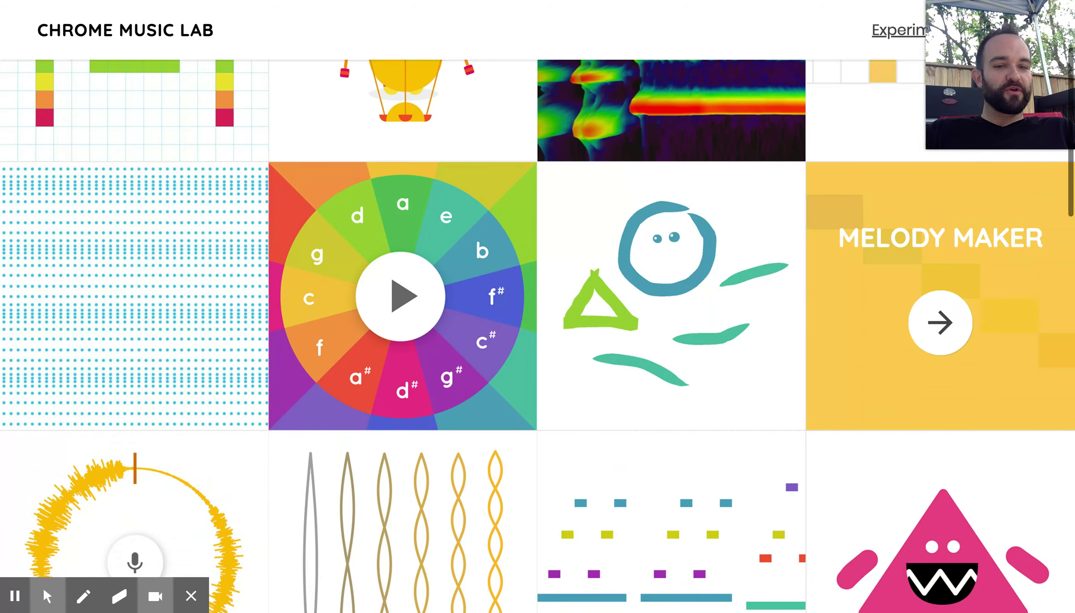
scroll(538, 299, "up", 4)
left_click(187, 117)
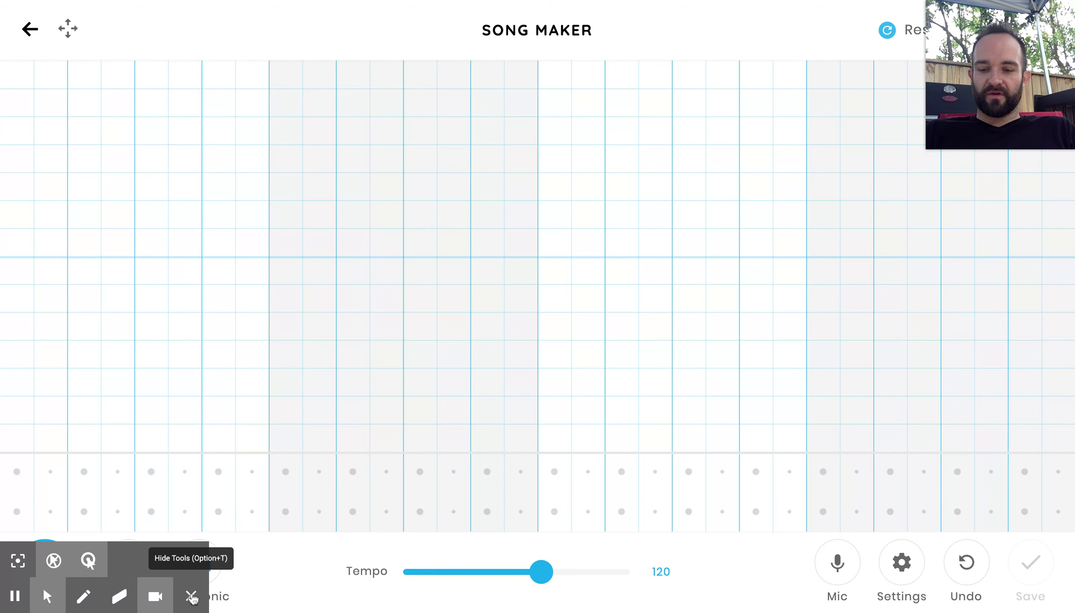
left_click(191, 596)
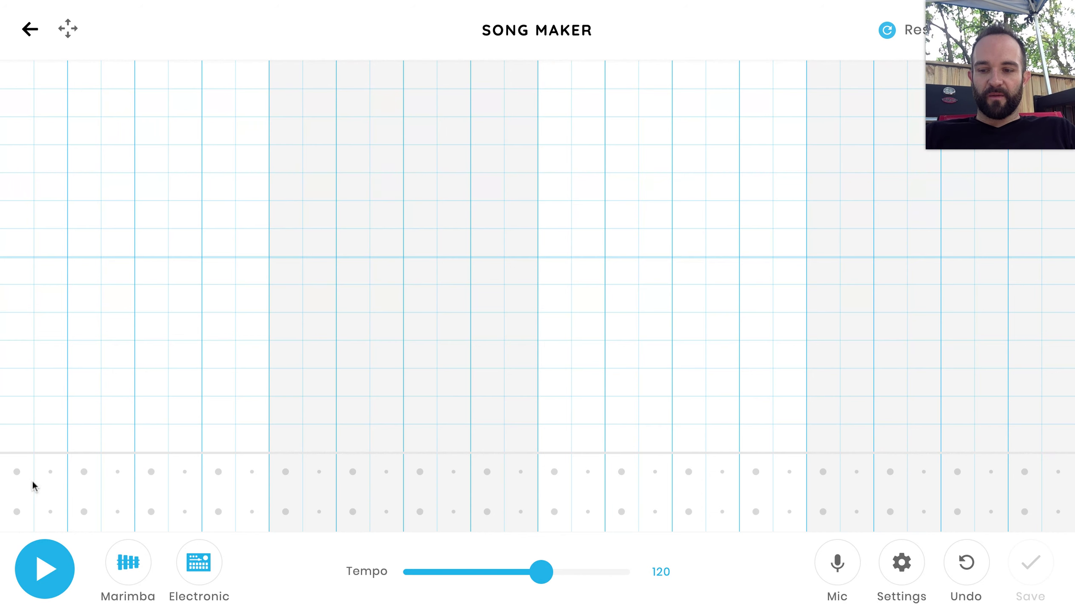
left_click(17, 512)
mouse_move(47, 511)
left_mouse_down()
mouse_move(278, 507)
mouse_move(129, 508)
left_mouse_up()
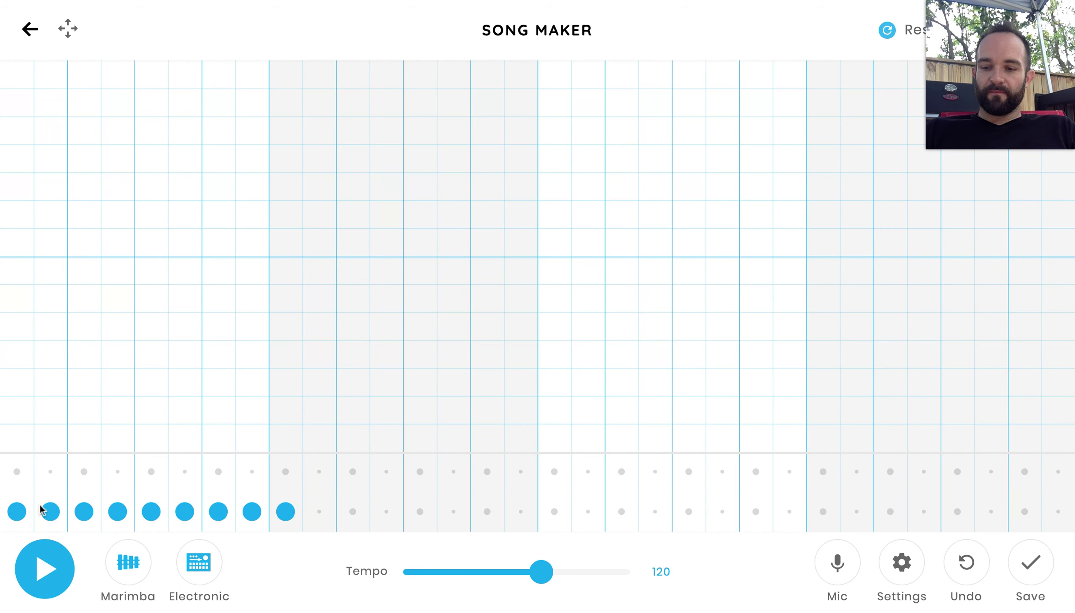
left_click_drag(16, 511, 286, 508)
left_click_drag(16, 472, 279, 470)
left_click(252, 472)
left_click(220, 473)
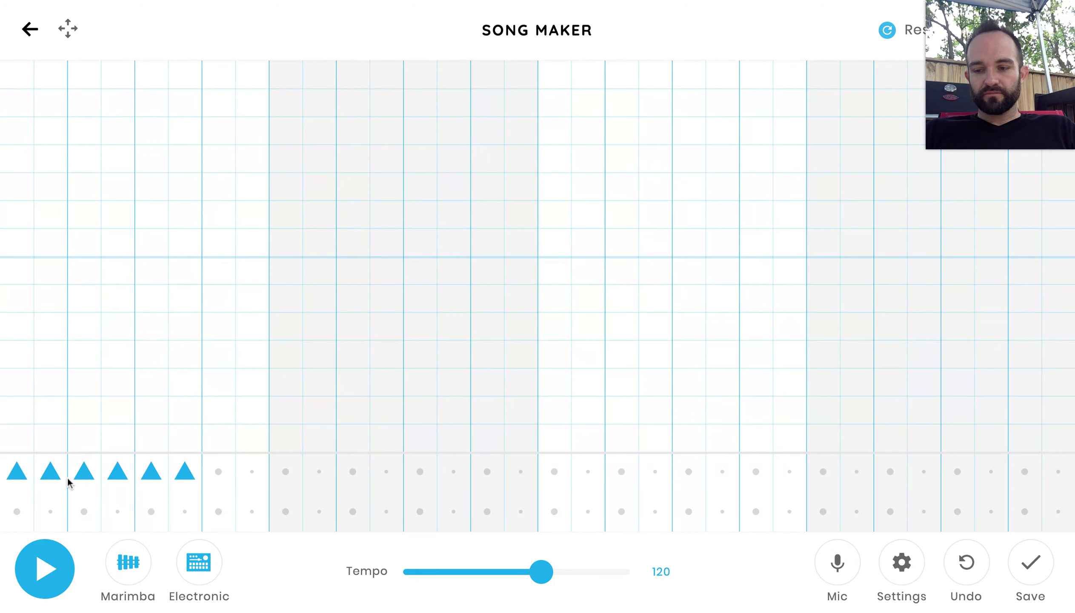
left_click_drag(16, 474, 179, 470)
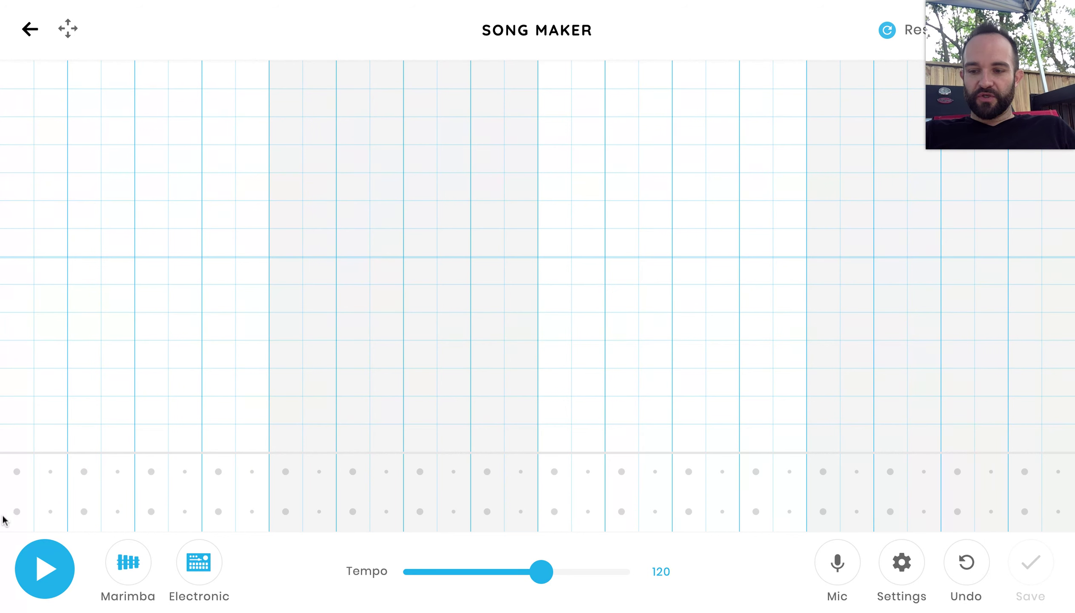
Add lower drum hits opening all four bars and an upper hit mid-first-bar, then play the beat.
left_click(15, 515)
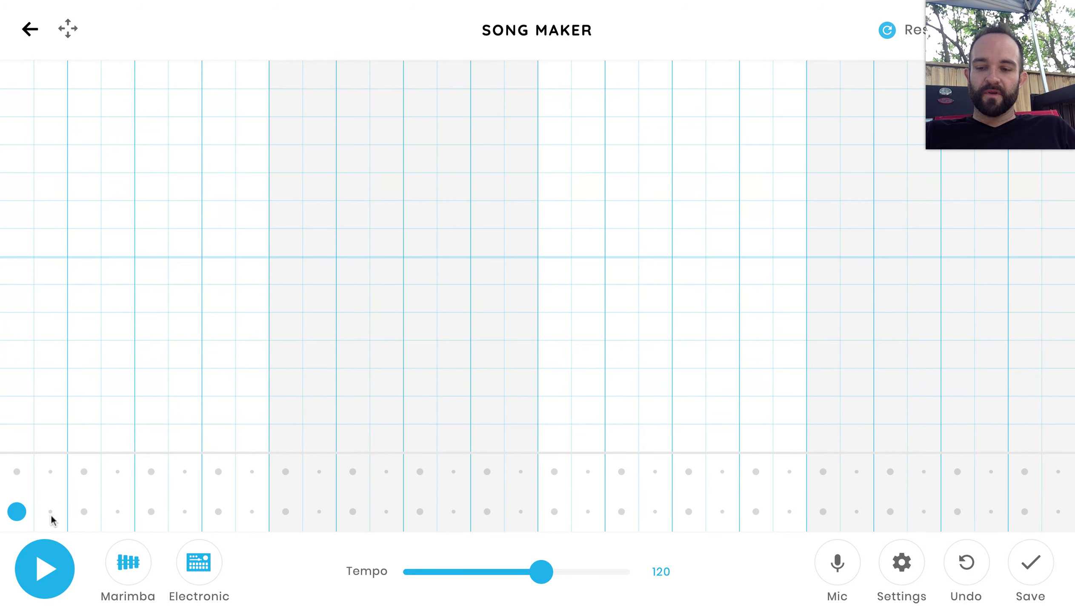
left_click(152, 470)
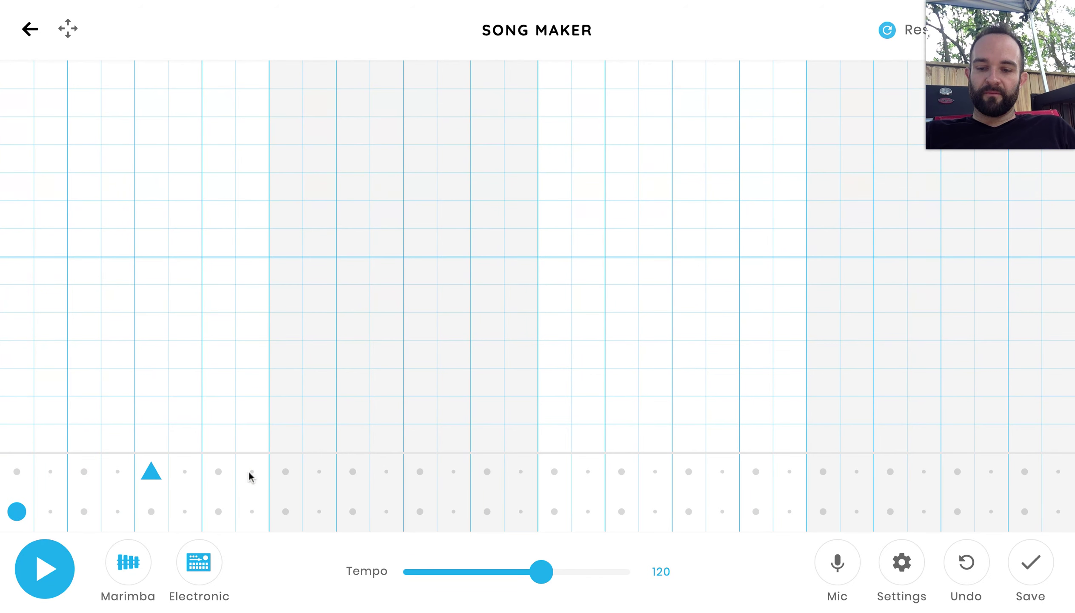
left_click(291, 514)
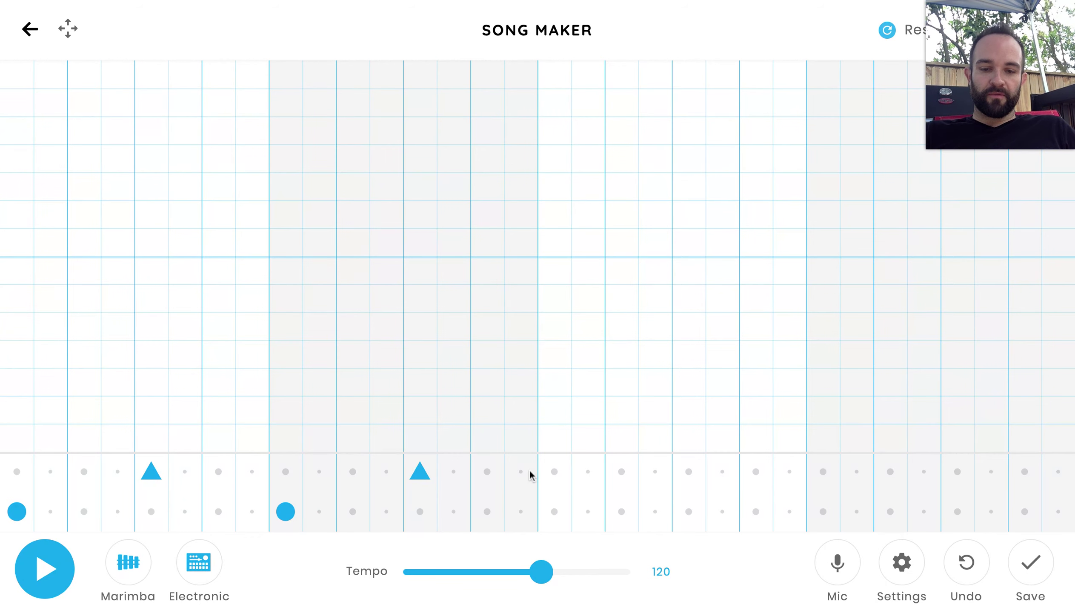
left_click(555, 511)
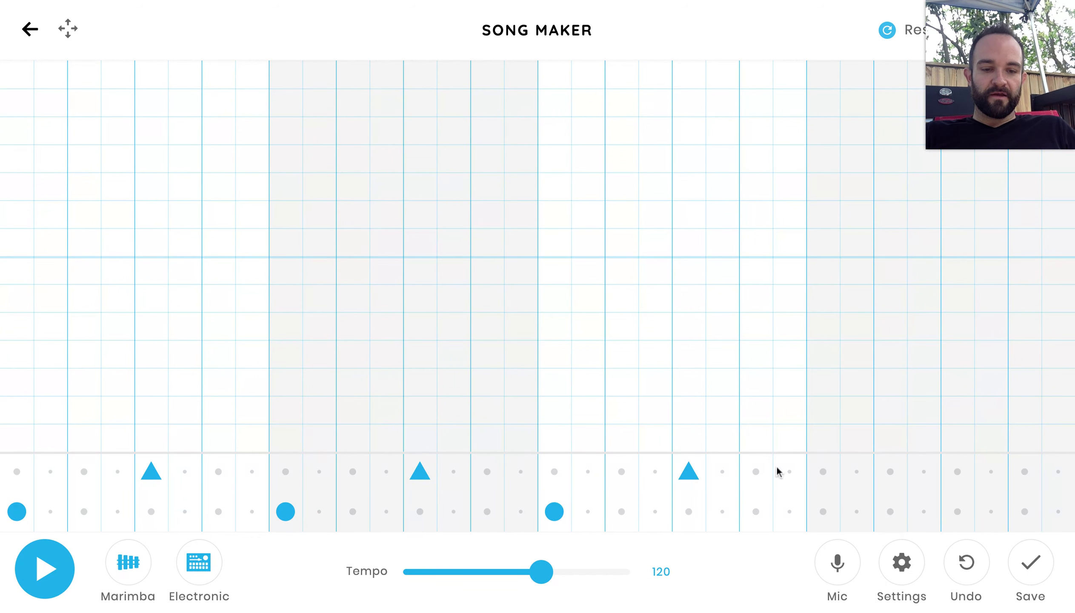
left_click(826, 513)
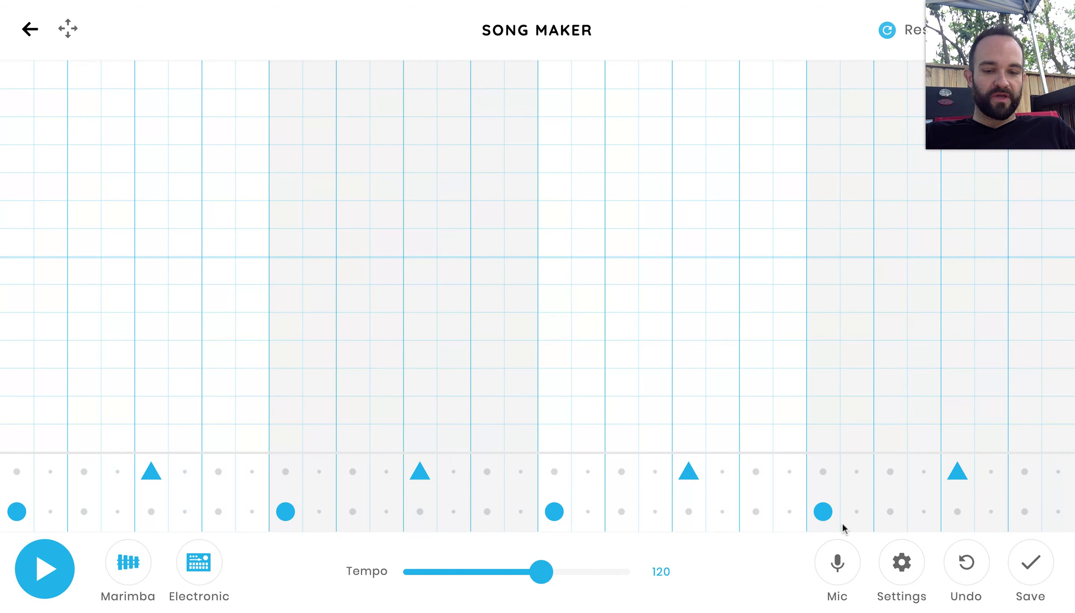
left_click(24, 581)
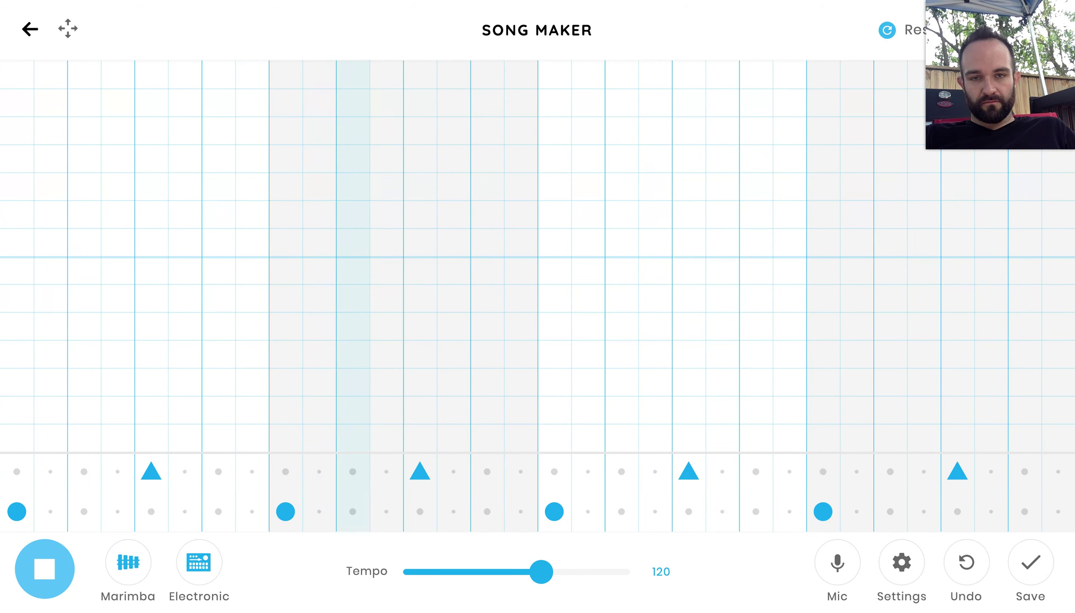
Stop playback, raise the tempo from 120 to about 190, and play the beat at that speed.
key("space")
left_click(546, 591)
left_click_drag(545, 591, 600, 572)
left_click(591, 572)
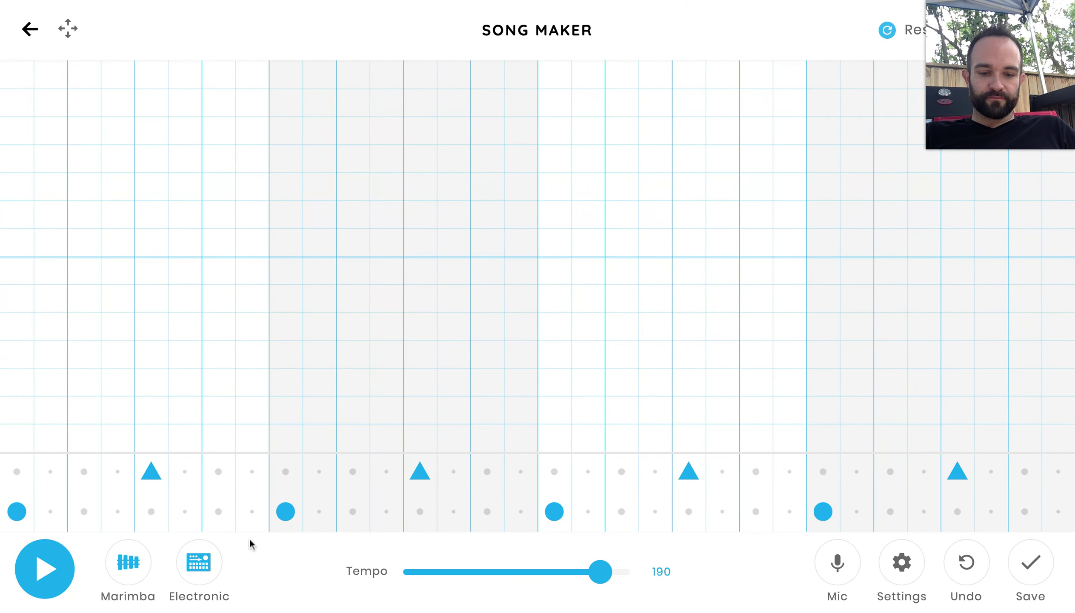
left_click(54, 563)
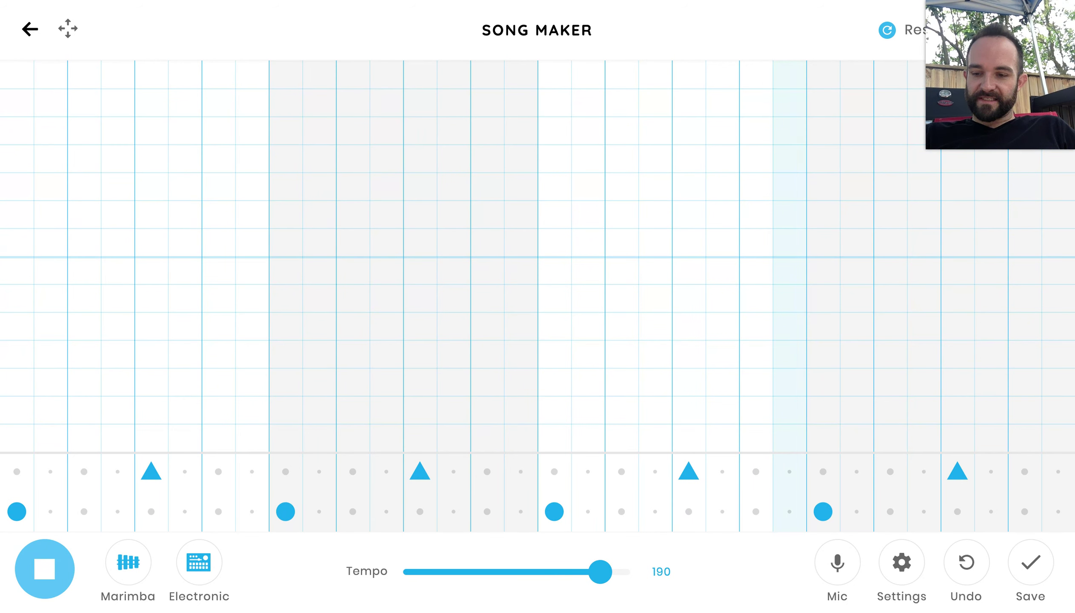
left_click(45, 570)
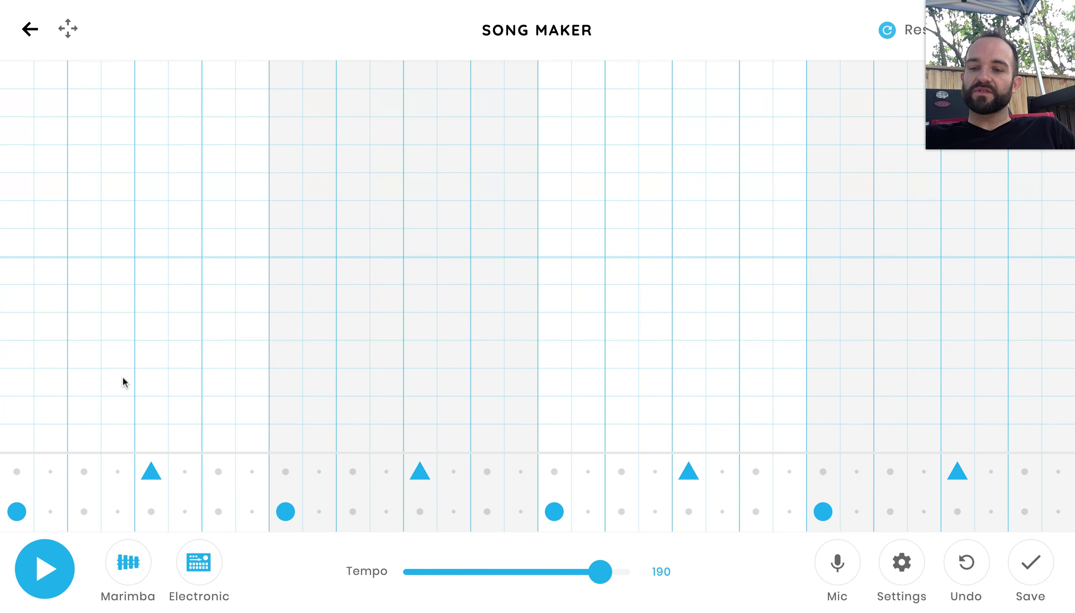
Build an eight-note rainbow stack in the fourth column of the first bar, redoing some notes.
mouse_move(121, 436)
left_mouse_down()
mouse_move(122, 70)
mouse_move(114, 259)
left_mouse_up()
left_click(115, 449)
left_click_drag(115, 448, 122, 291)
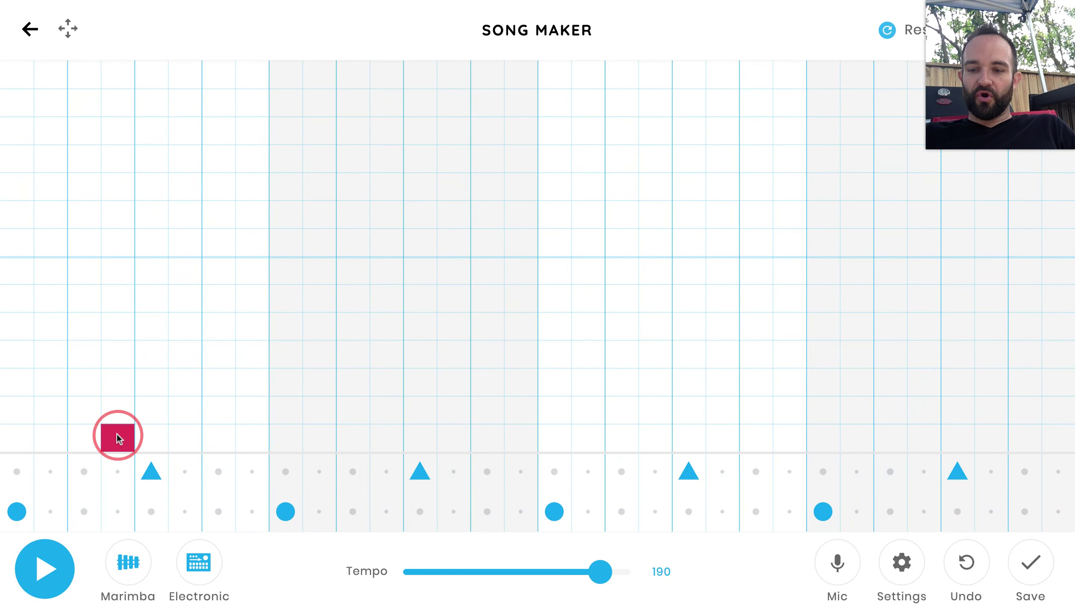
left_click(127, 381)
left_click(126, 354)
left_click(126, 328)
left_click(131, 294)
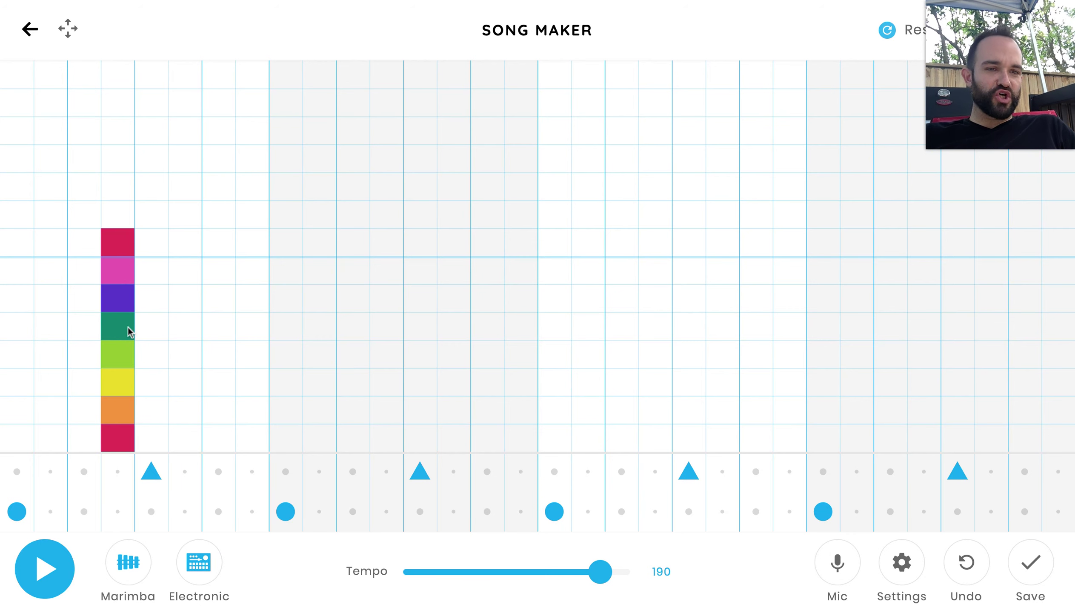
Erase the rainbow column and draw two-step teal bass notes ending bar one and early in bar two.
mouse_move(115, 235)
left_mouse_down()
mouse_move(101, 388)
mouse_move(109, 448)
left_mouse_up()
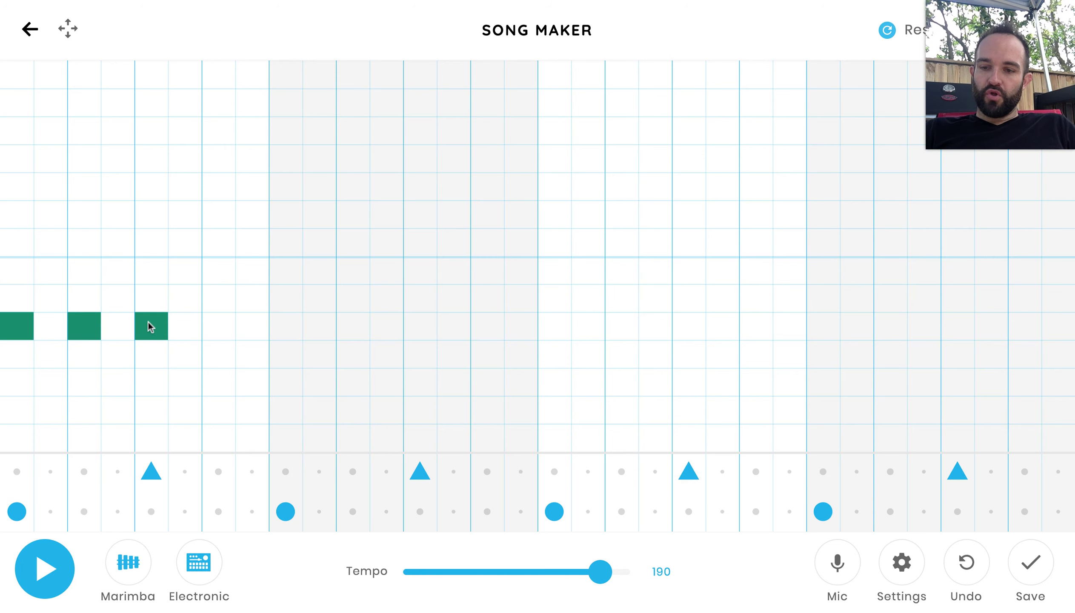
mouse_move(218, 325)
left_mouse_down()
mouse_move(249, 324)
mouse_move(219, 326)
left_mouse_up()
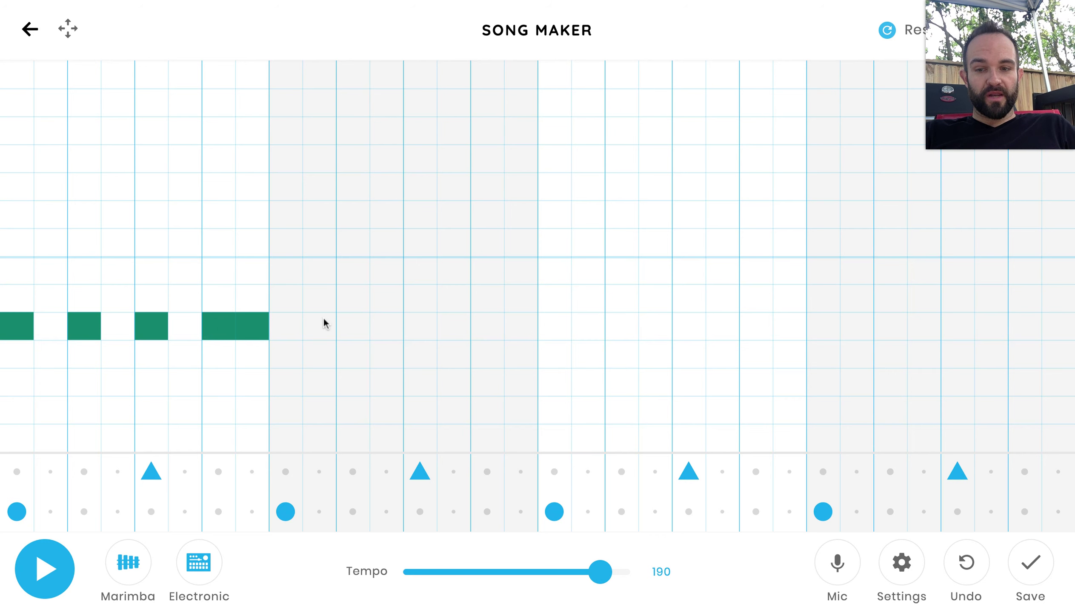
left_click_drag(325, 323, 377, 318)
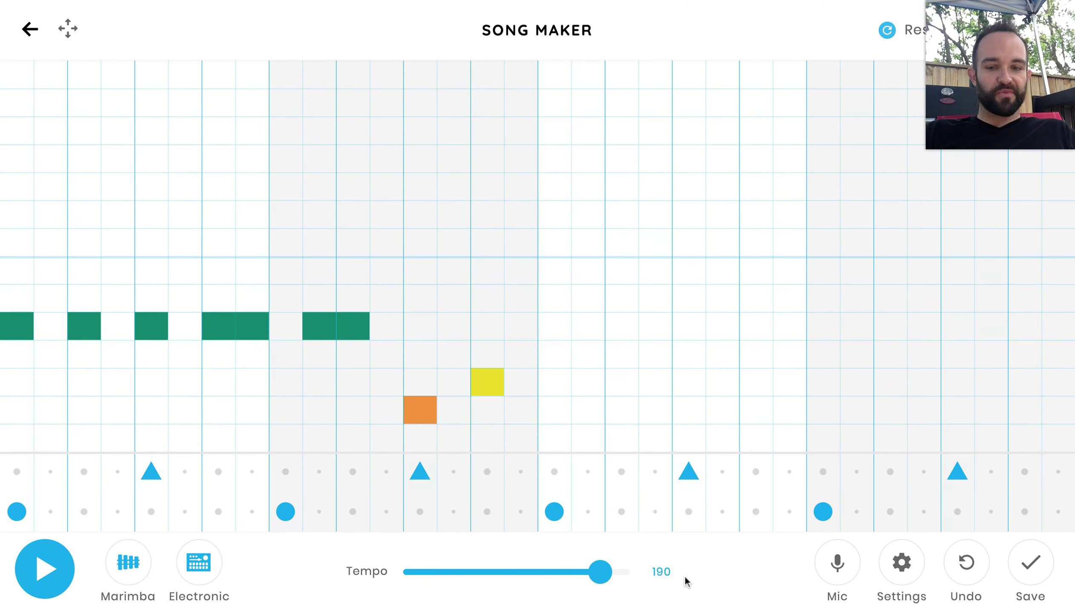
Repeat the teal bass notes across bars three and four, add orange and yellow notes, and play the song.
left_click(560, 329)
left_click(620, 330)
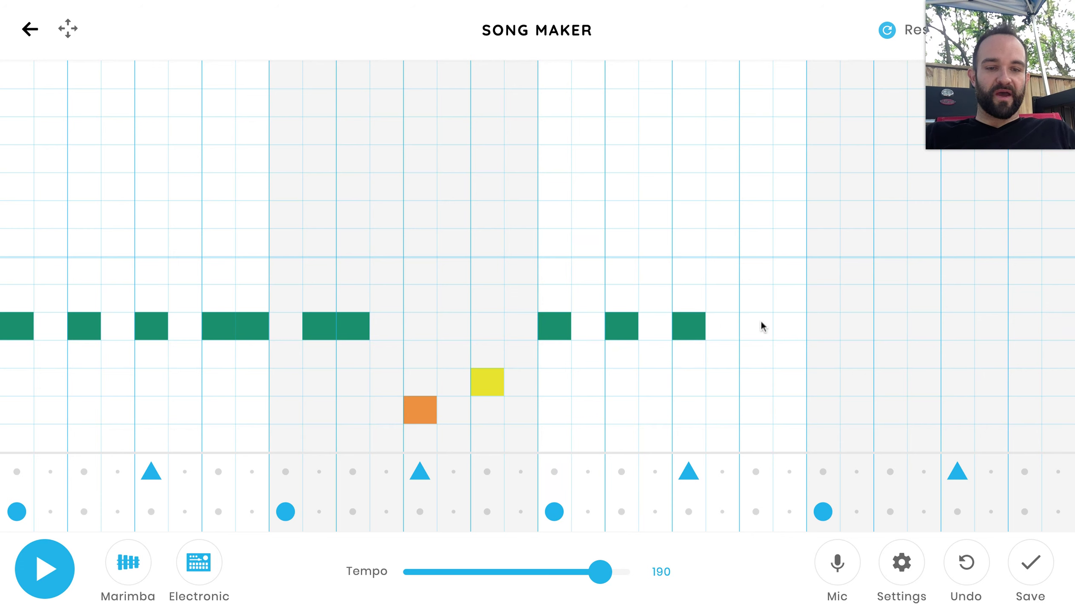
left_click_drag(761, 326, 789, 326)
left_click_drag(857, 326, 879, 326)
left_click(958, 410)
left_click(1027, 373)
left_click(60, 567)
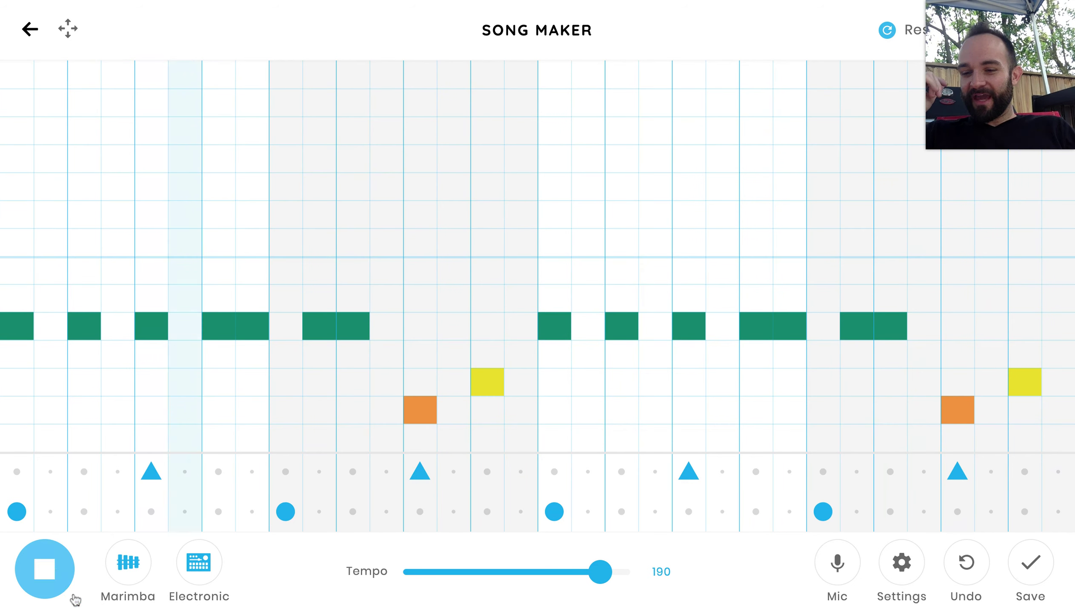
left_click(62, 581)
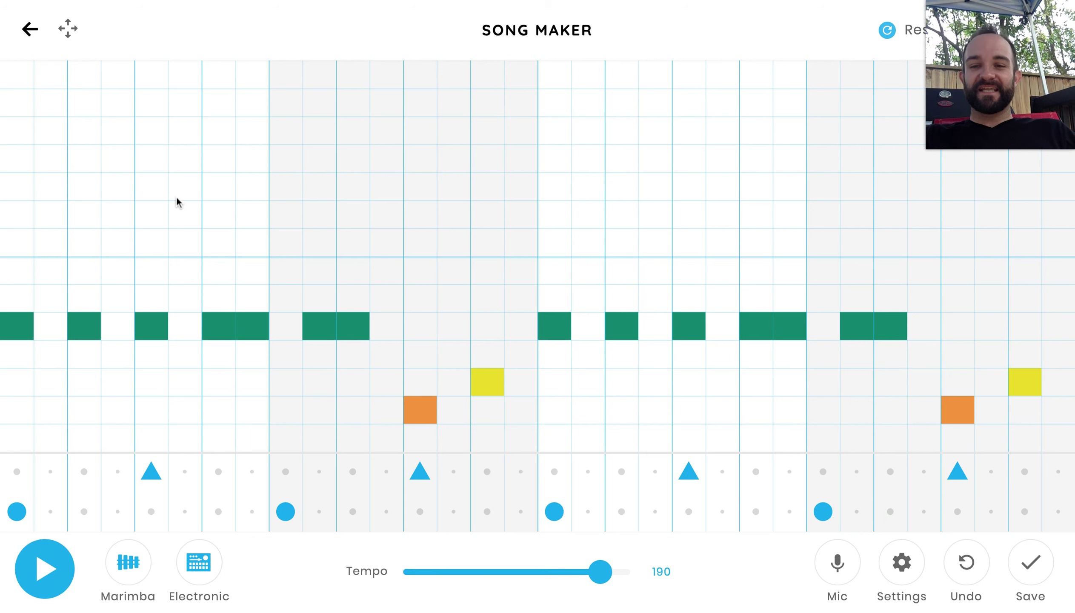
Stack a column of notes above the red note, then erase them all again.
left_click_drag(151, 213, 151, 68)
left_click(151, 188)
left_click(151, 242)
left_click_drag(151, 213, 151, 77)
left_click(151, 132)
left_click(151, 187)
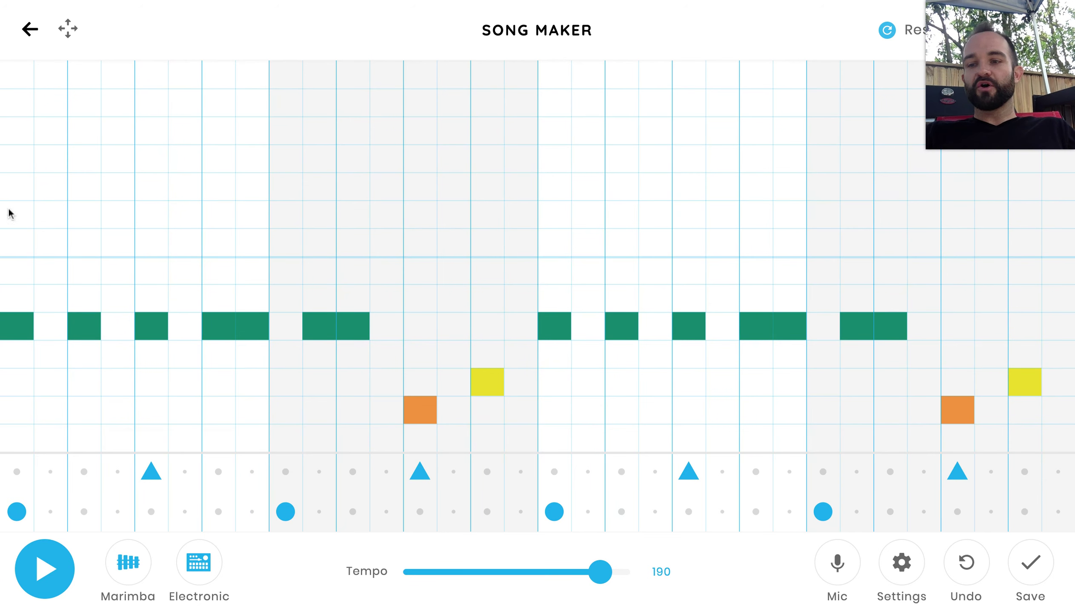
Try and remove a rainbow chord in the first column, then place green and yellow melody notes.
left_click_drag(17, 242, 17, 235)
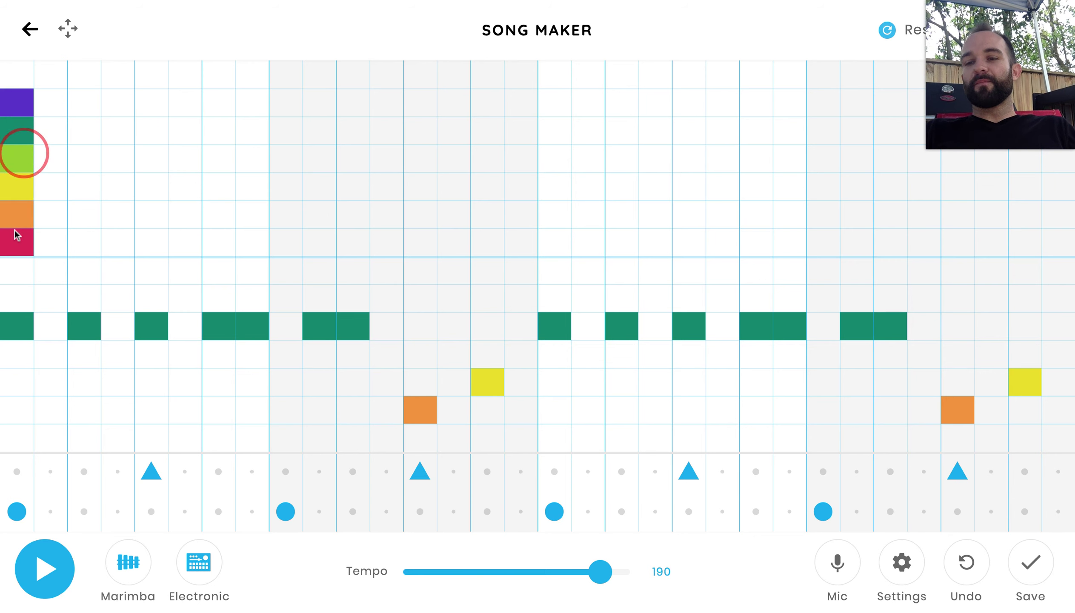
left_click(51, 581)
left_click(50, 581)
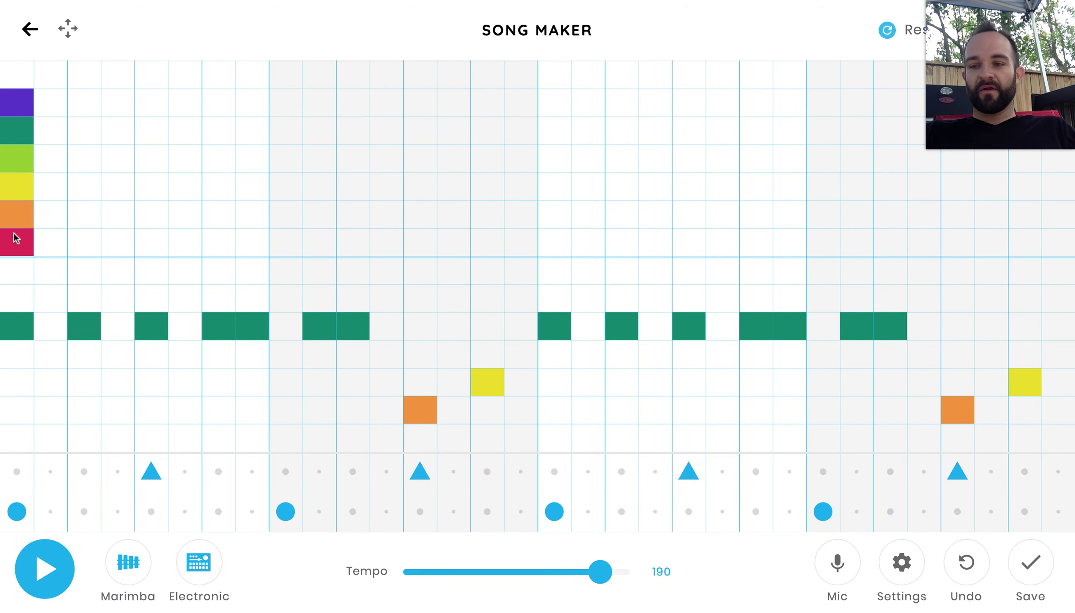
left_click_drag(17, 238, 21, 101)
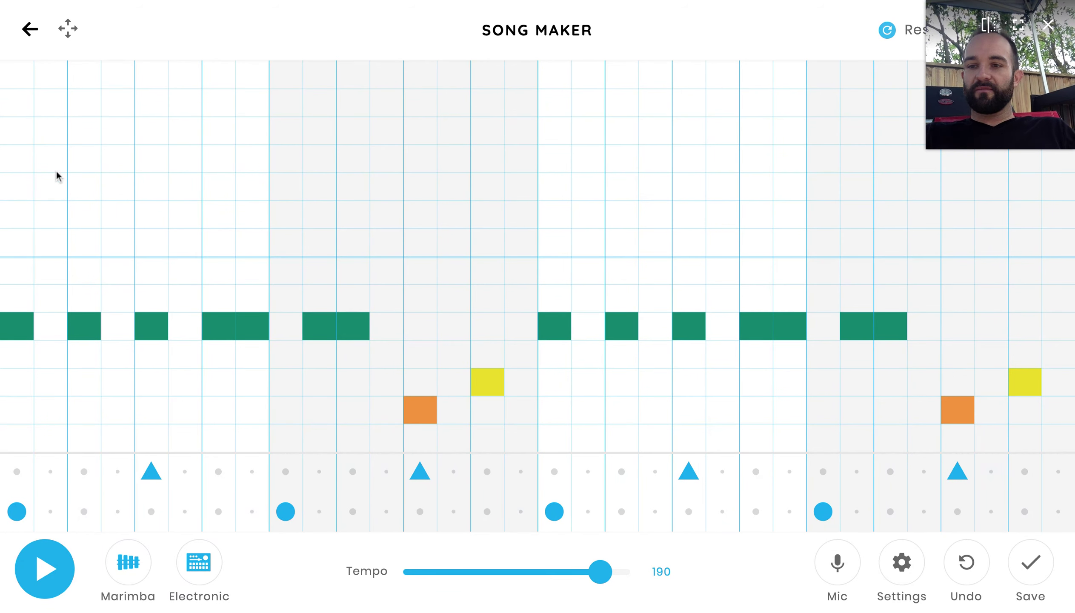
left_click(20, 132)
left_click(73, 192)
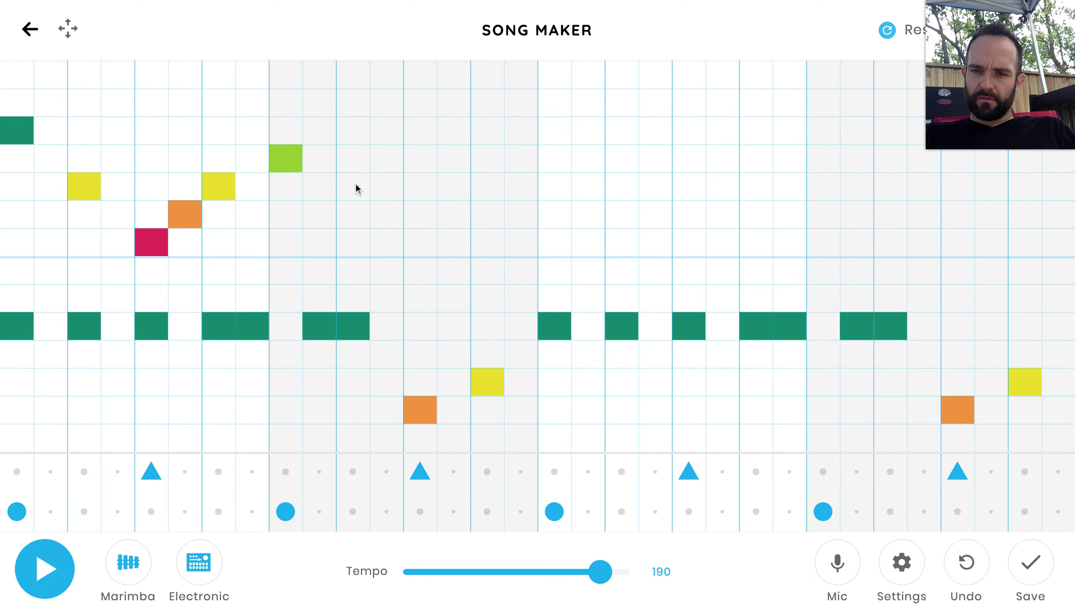
Add melody notes across the bars, including a high magenta note and a red note, and play it.
left_click(420, 214)
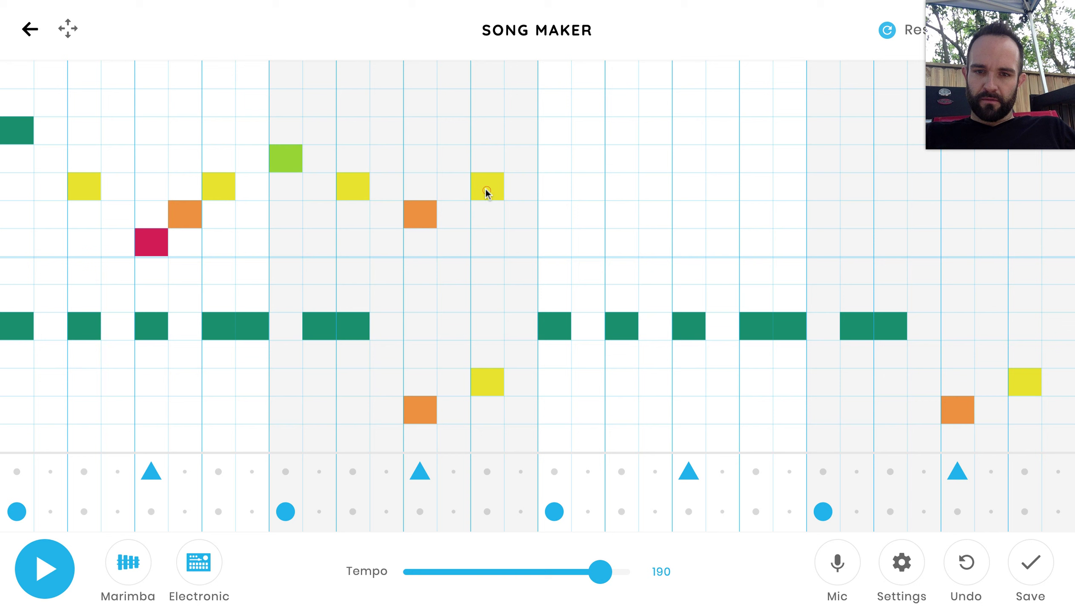
left_click(46, 569)
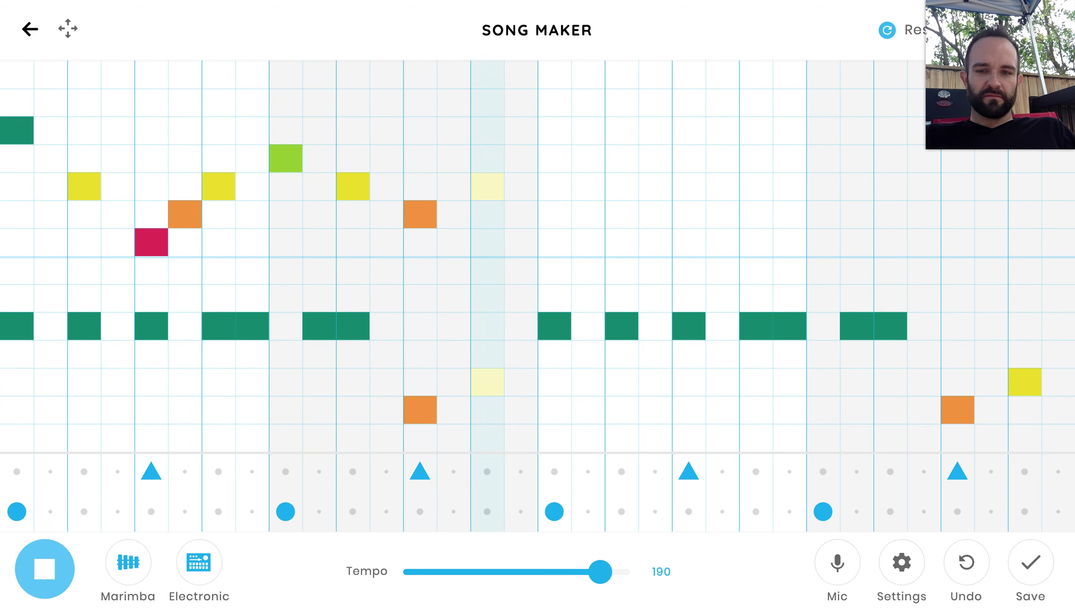
left_click(44, 569)
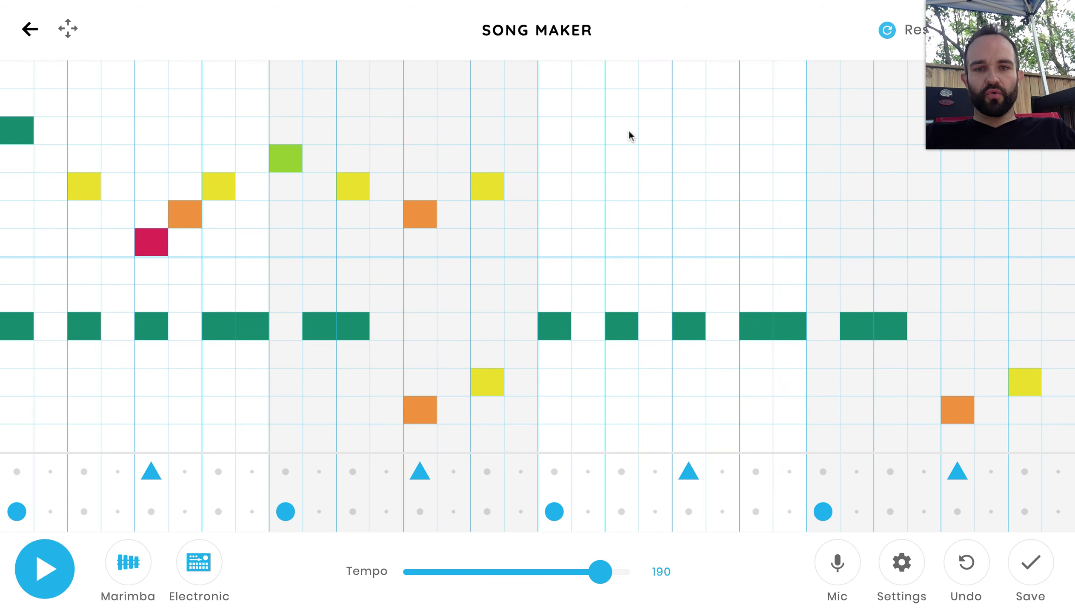
left_click(560, 65)
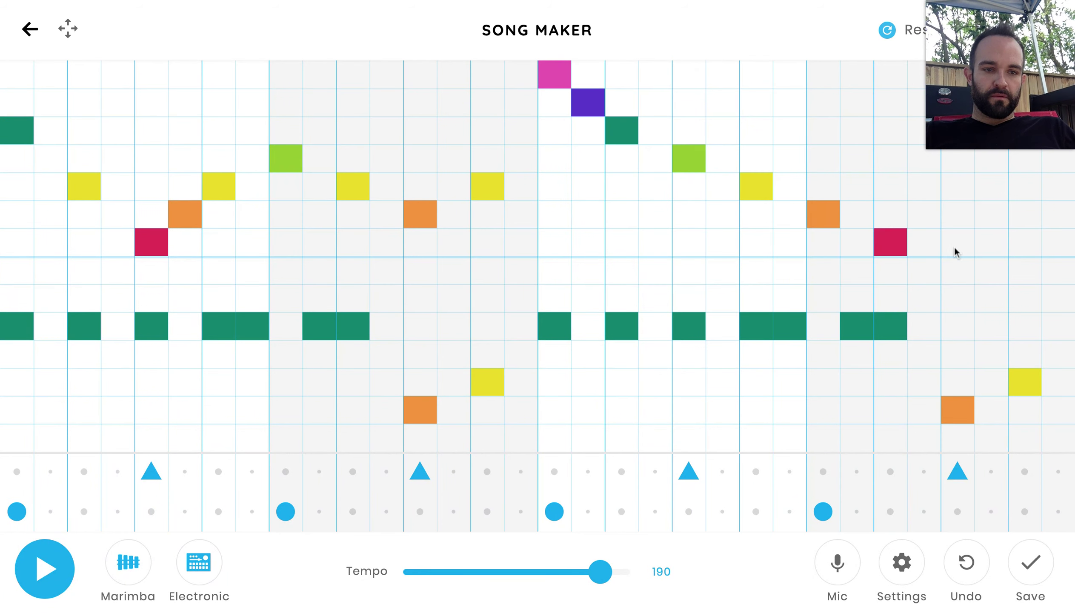
left_click(965, 247)
left_click(64, 579)
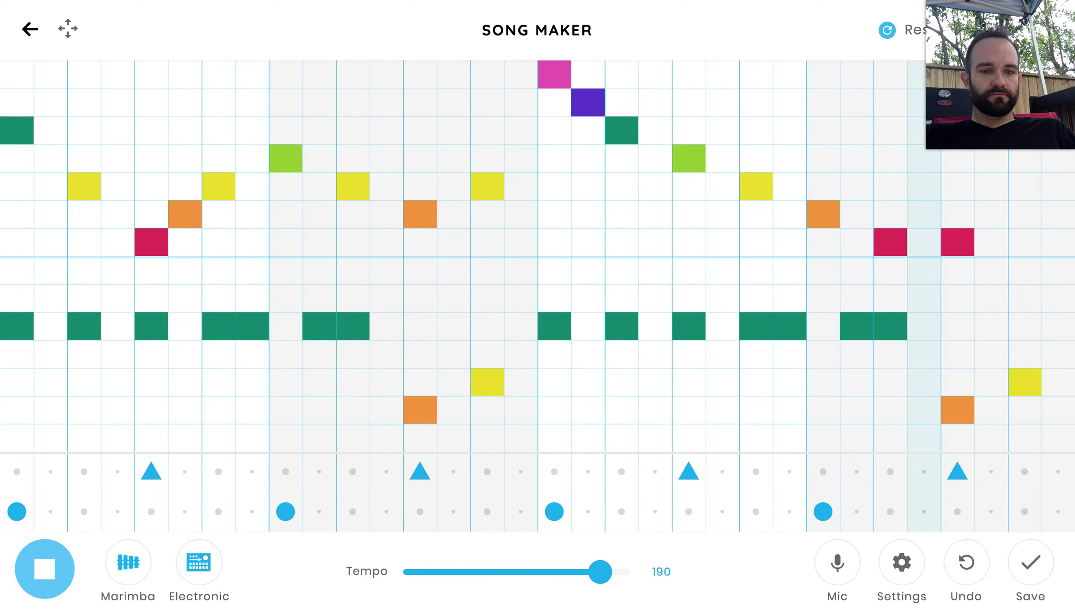
Stop playback, slow the tempo from 190 to 131, and play the song at that speed.
left_click(46, 590)
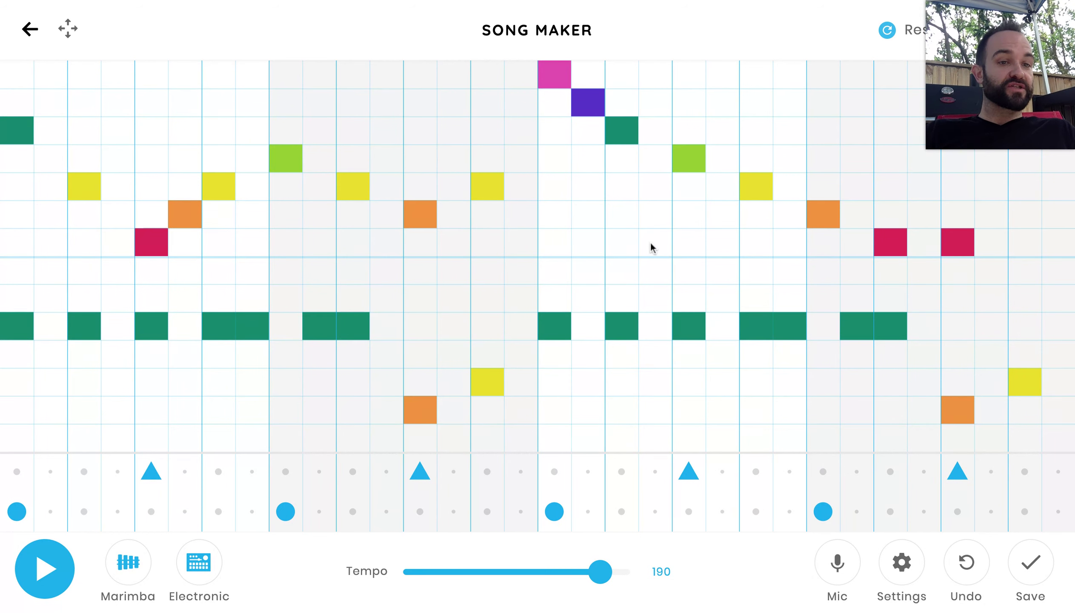
left_click_drag(599, 572, 553, 572)
left_click(44, 569)
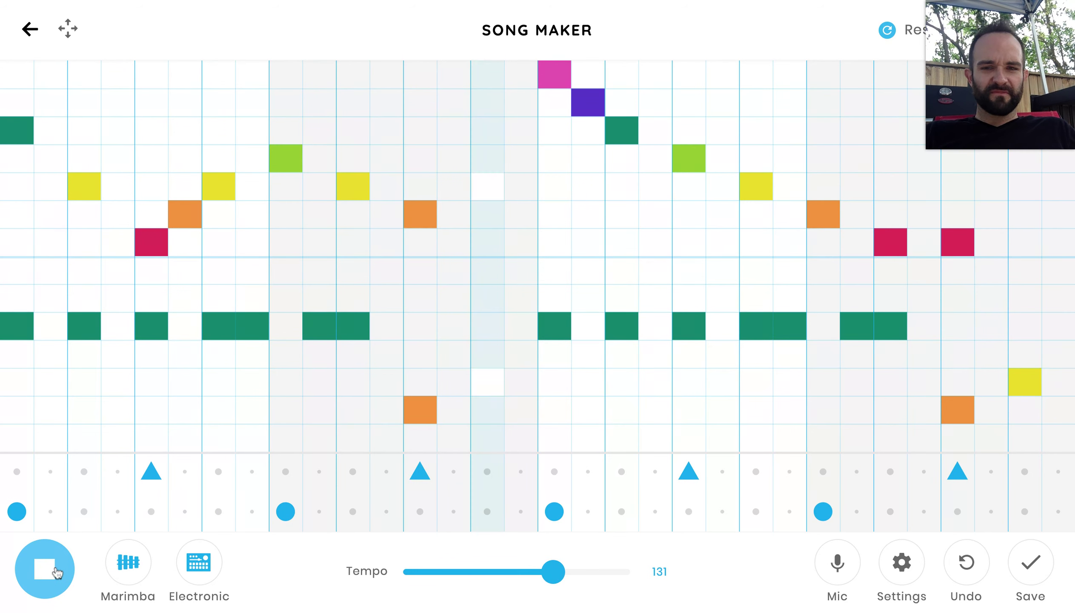
left_click(36, 588)
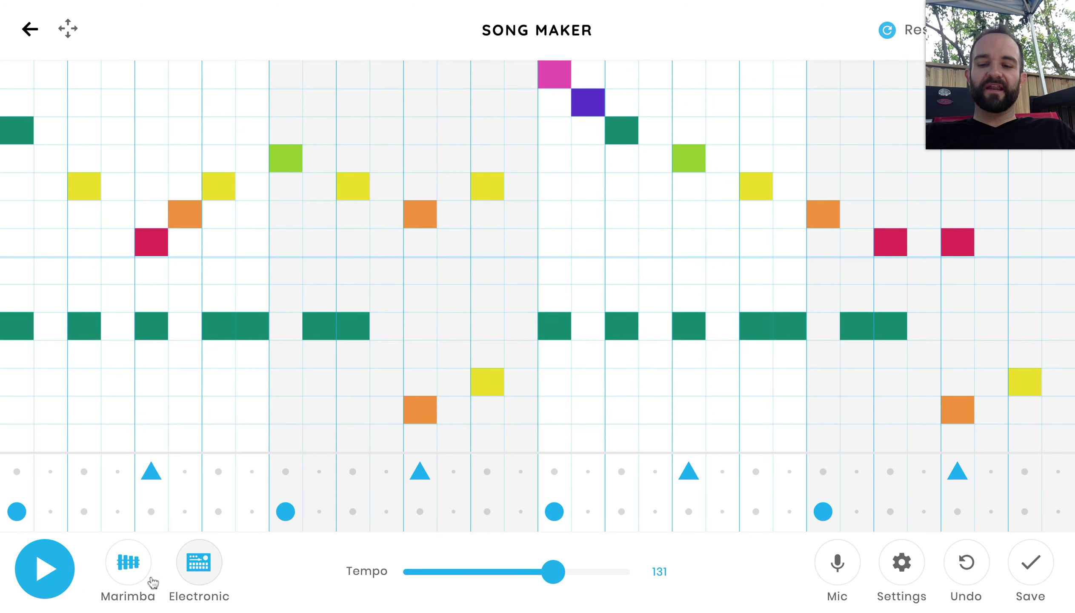
Cycle through the percussion sounds and return the drums to Electronic.
left_click(205, 583)
left_click(207, 585)
left_click(206, 585)
left_click(207, 585)
left_click(207, 585)
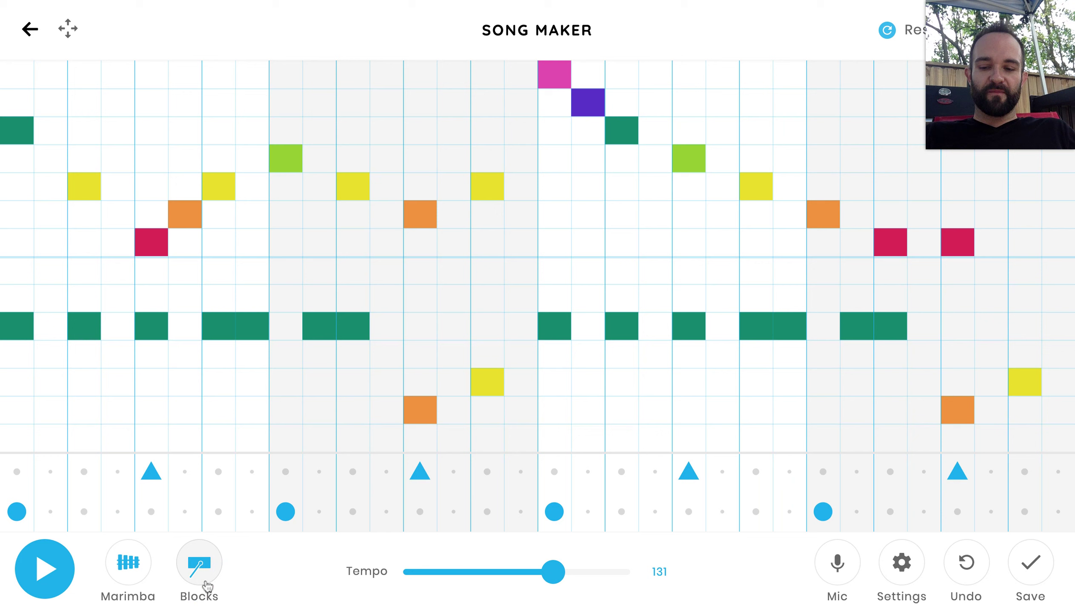
left_click(207, 585)
left_click(207, 585)
left_click(207, 584)
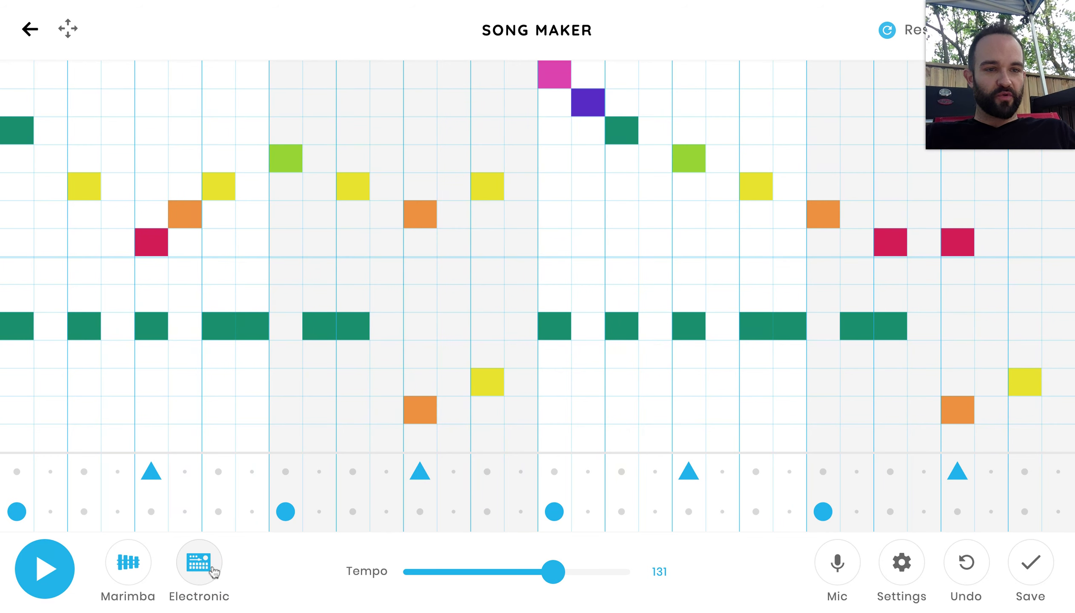
Cycle the melody instrument from Marimba to Strings, then play the song and stop it.
left_click(141, 577)
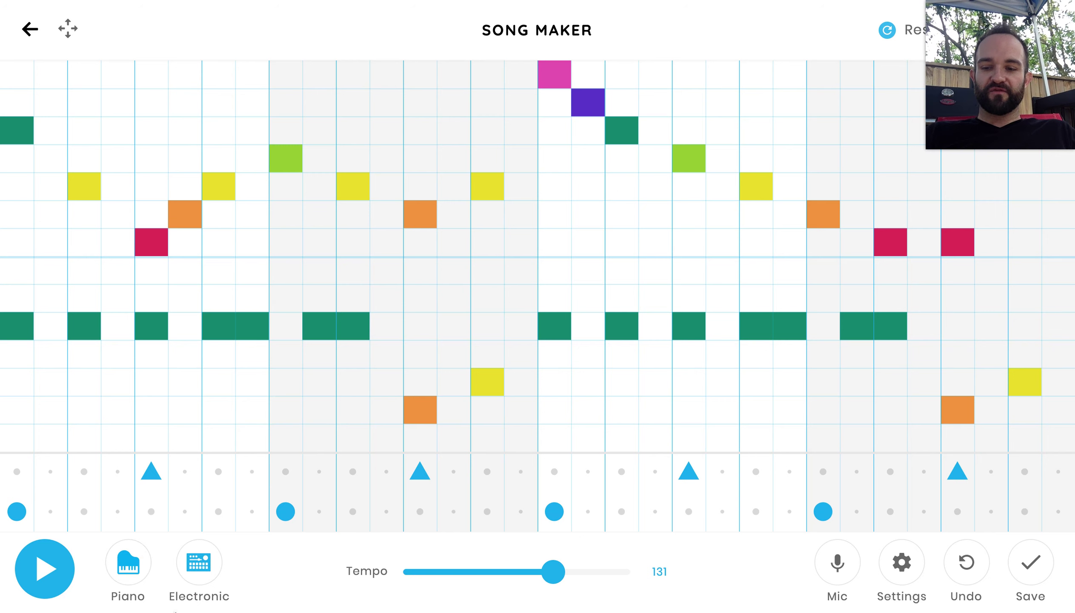
left_click(128, 568)
left_click(128, 568)
left_click(131, 573)
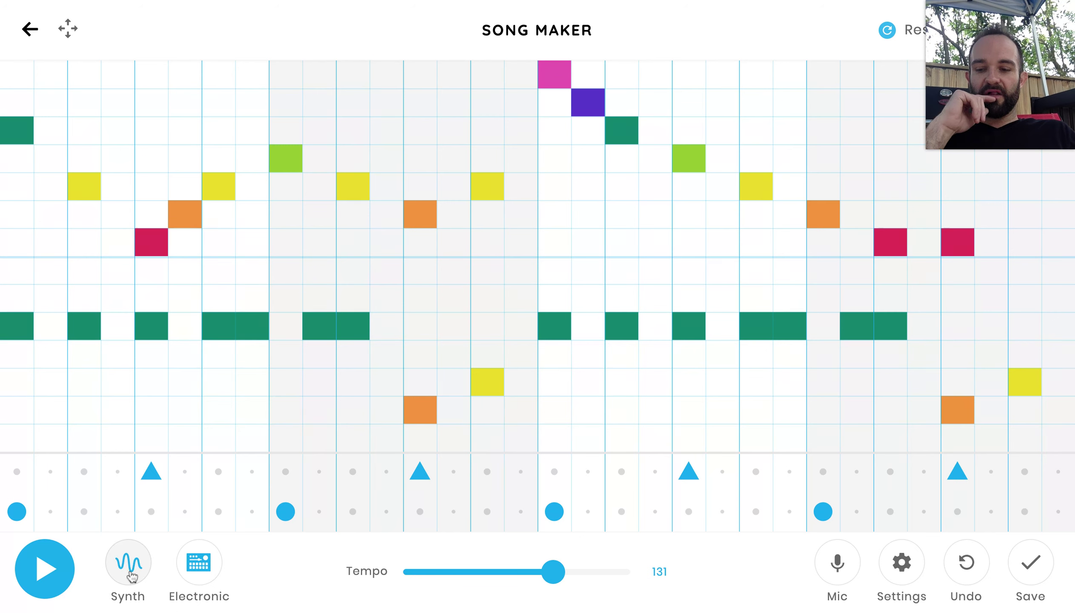
left_click(131, 574)
left_click(131, 575)
left_click(132, 574)
left_click(56, 580)
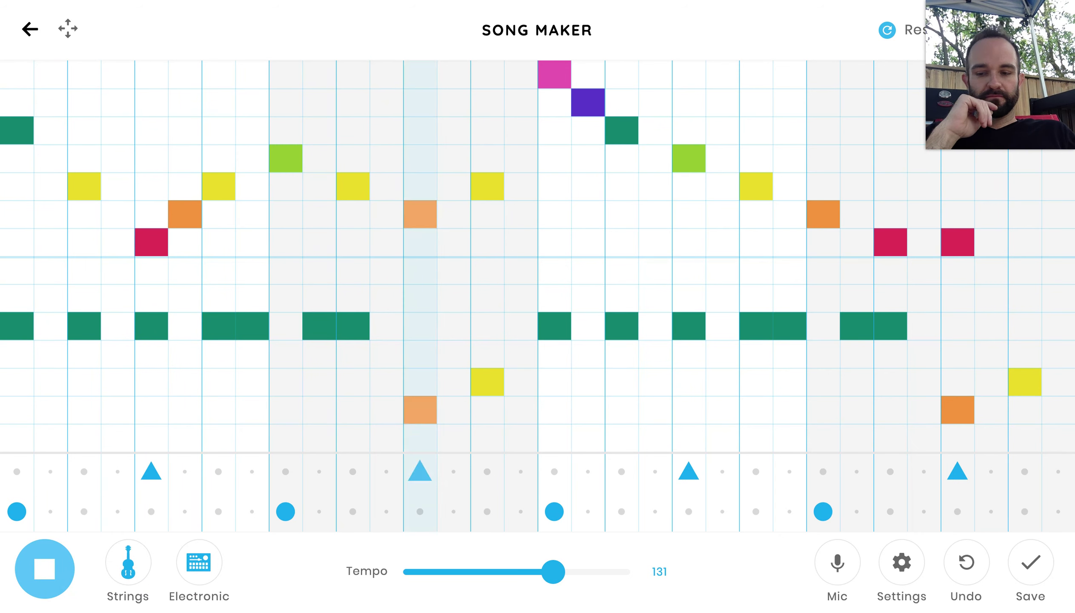
left_click(47, 572)
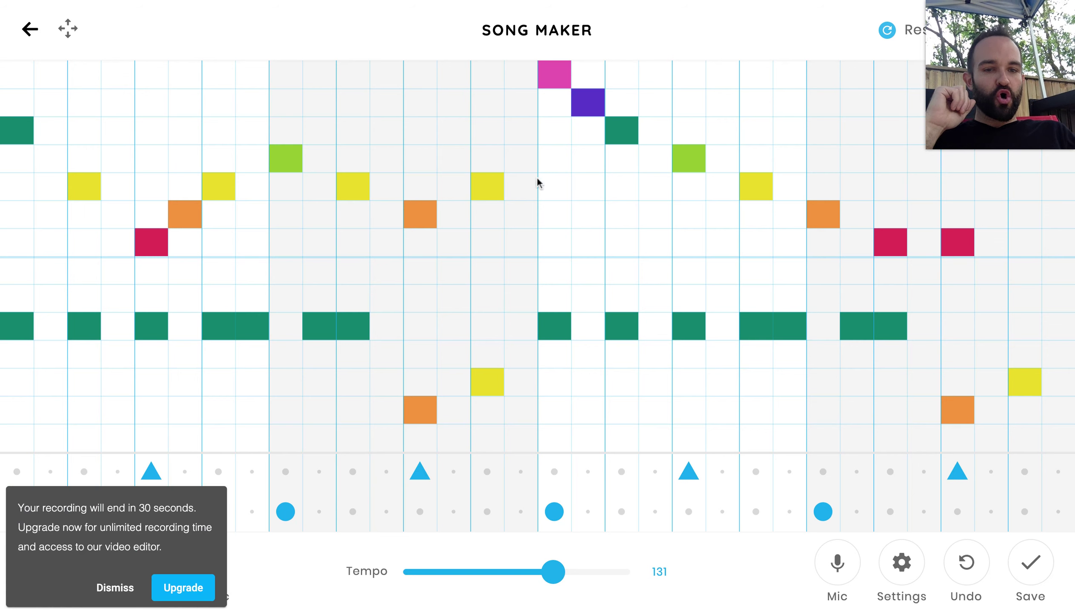
Save the song and copy its shareable link from the share page.
left_click(1038, 571)
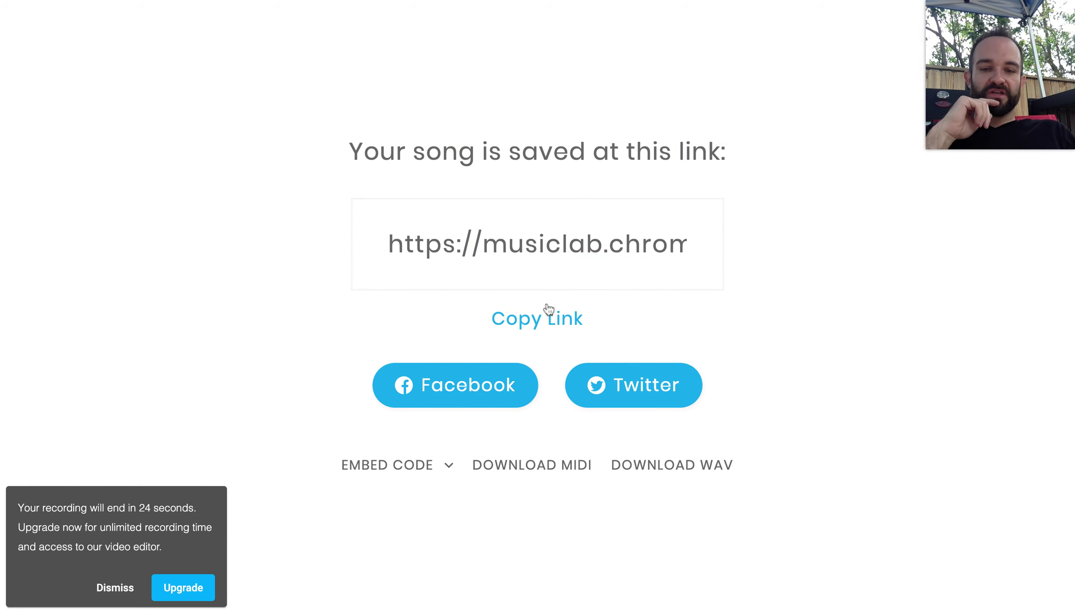
left_click(545, 320)
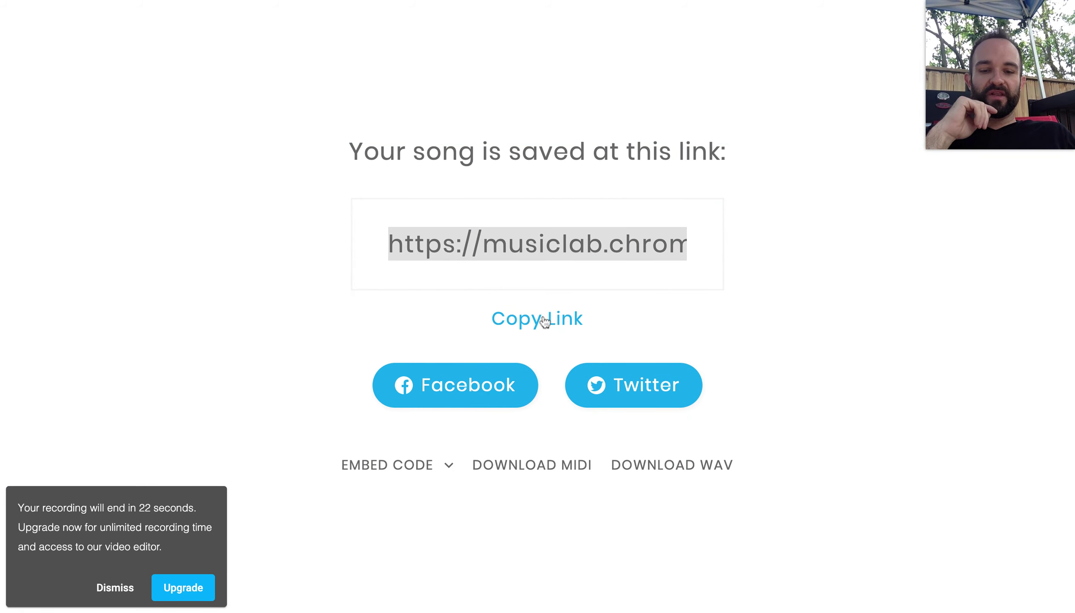